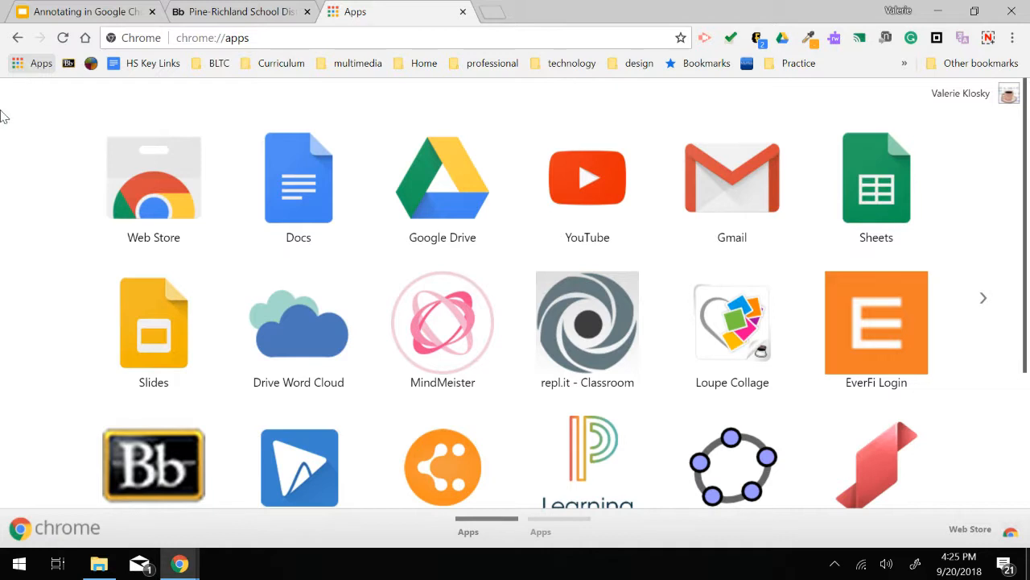
# - Open the Chrome Web Store and search the store for "web paint"
pyautogui.click(149, 205)
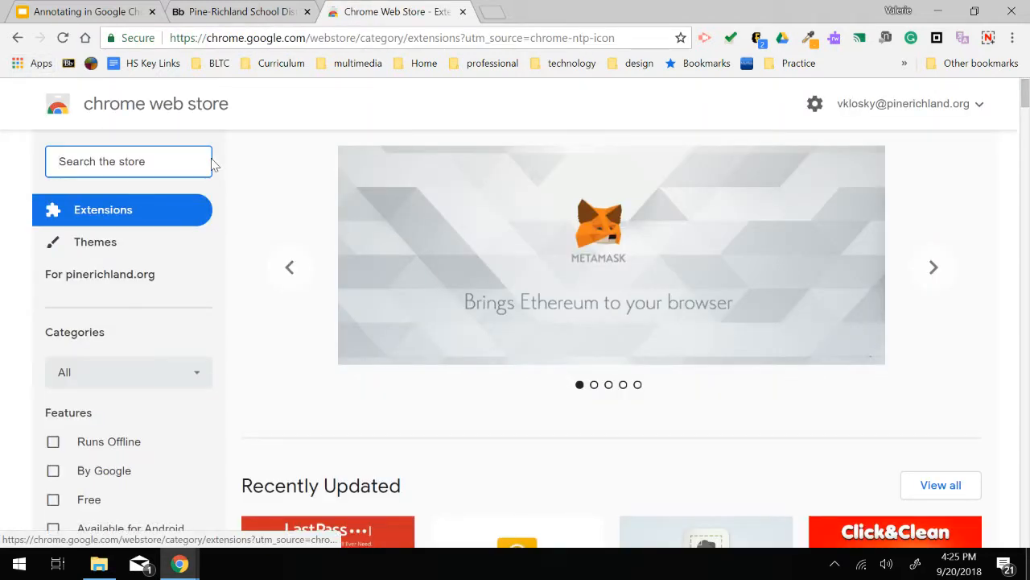
pyautogui.write('w')
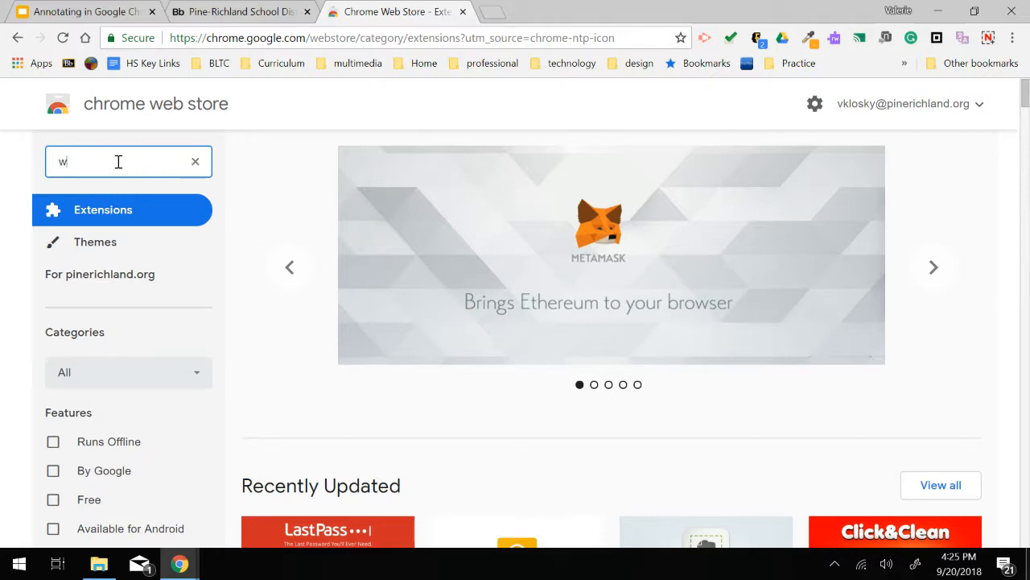
pyautogui.write('eb paint')
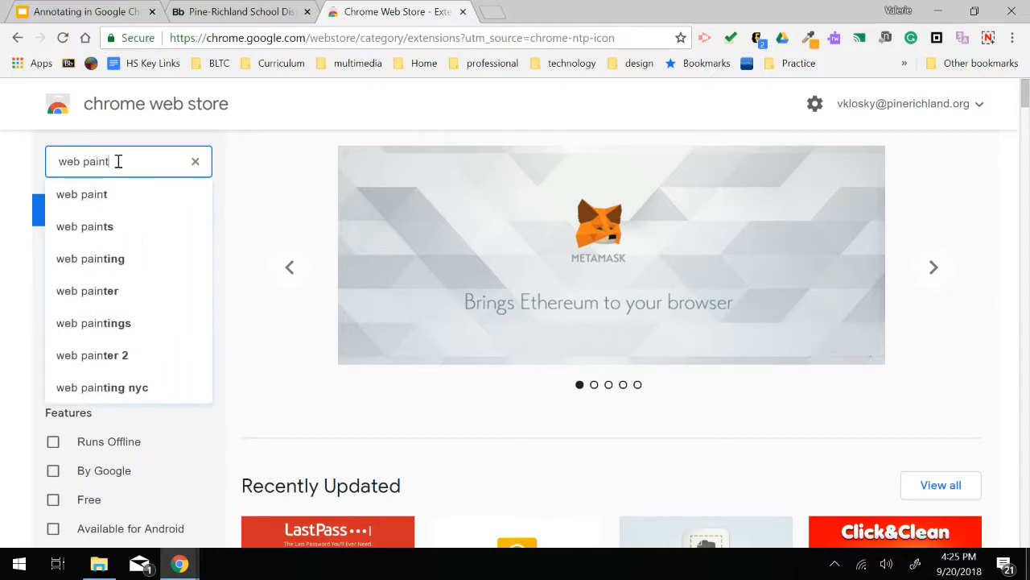
pyautogui.press('Return')
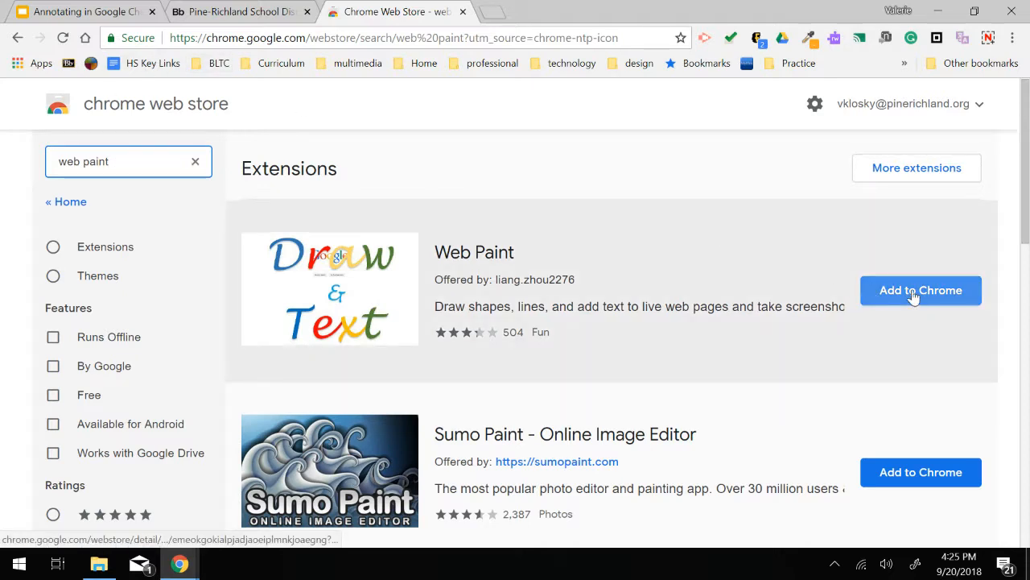
# - Add the Web Paint extension to Chrome and dismiss the confirmation popup
pyautogui.click(914, 296)
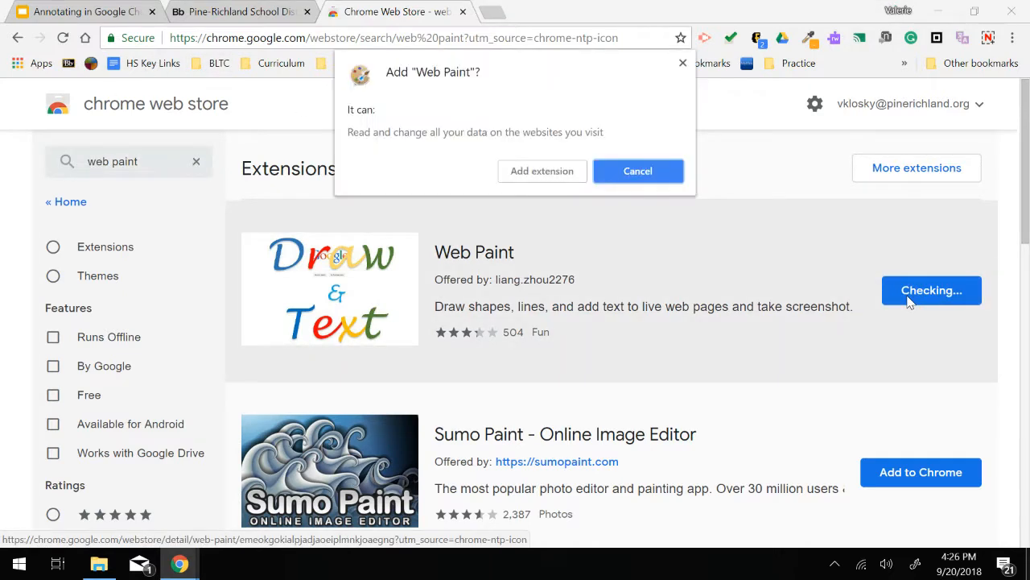
pyautogui.click(534, 174)
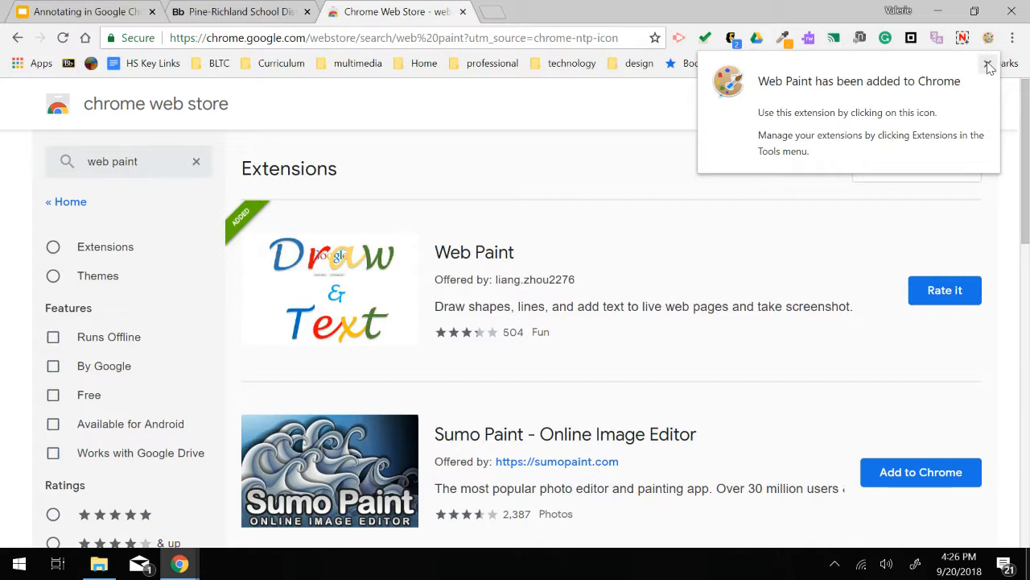
pyautogui.click(988, 64)
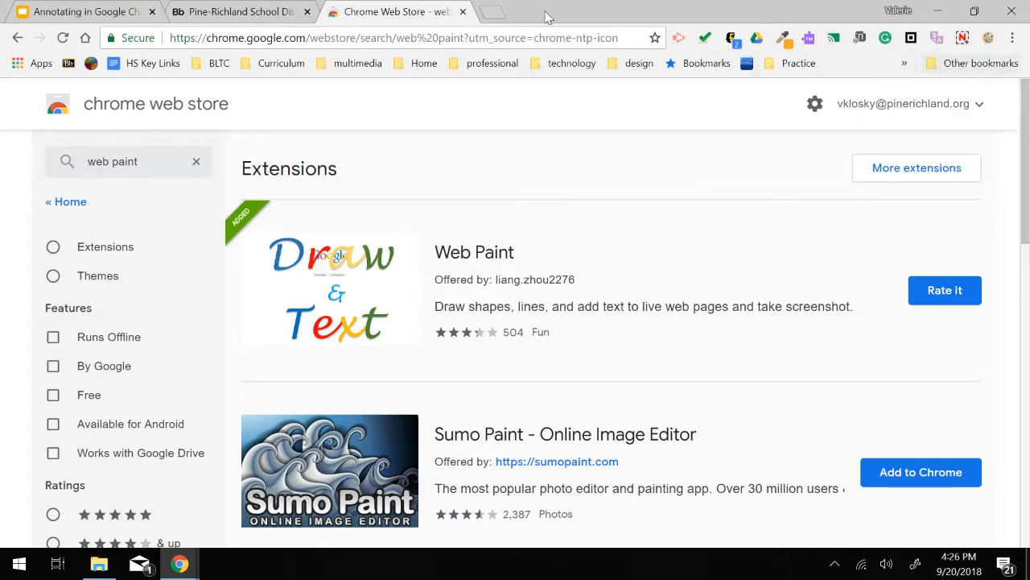
# - Close the Web Store tab and launch Web Paint on the Pine-Richland School District homepage
pyautogui.click(463, 12)
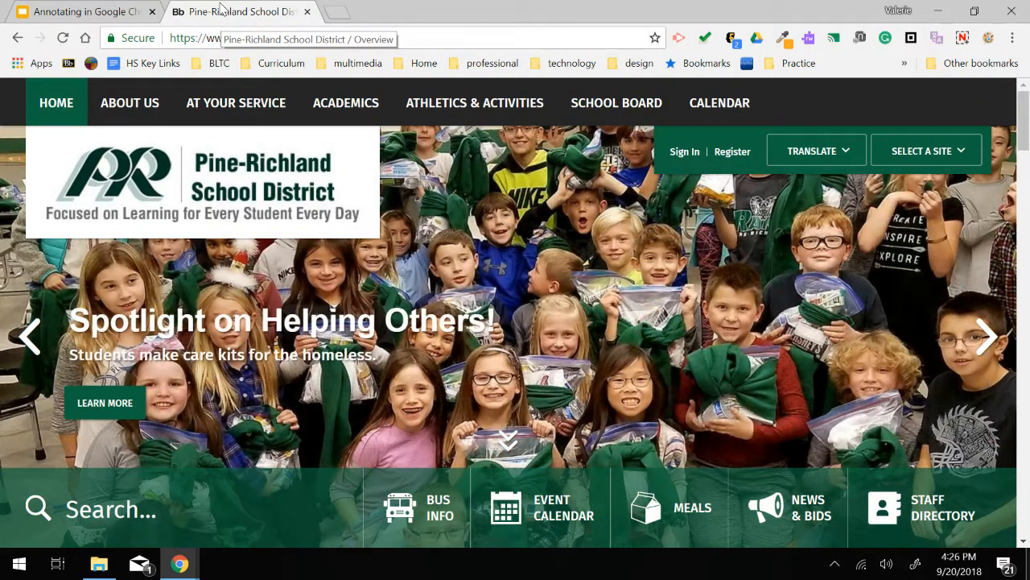
pyautogui.scroll(-3, 356, 233)
pyautogui.scroll(3, 356, 234)
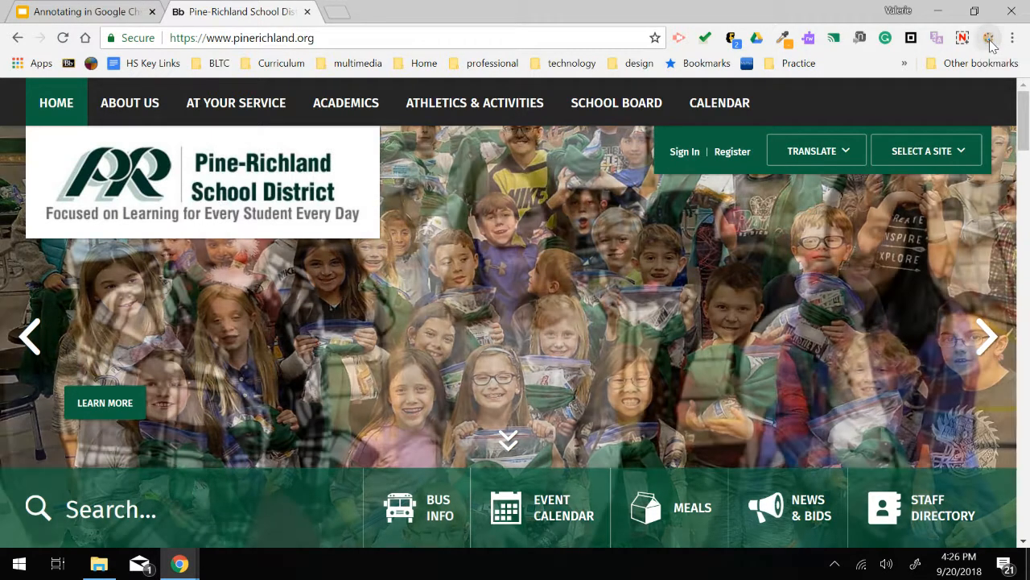
pyautogui.click(989, 40)
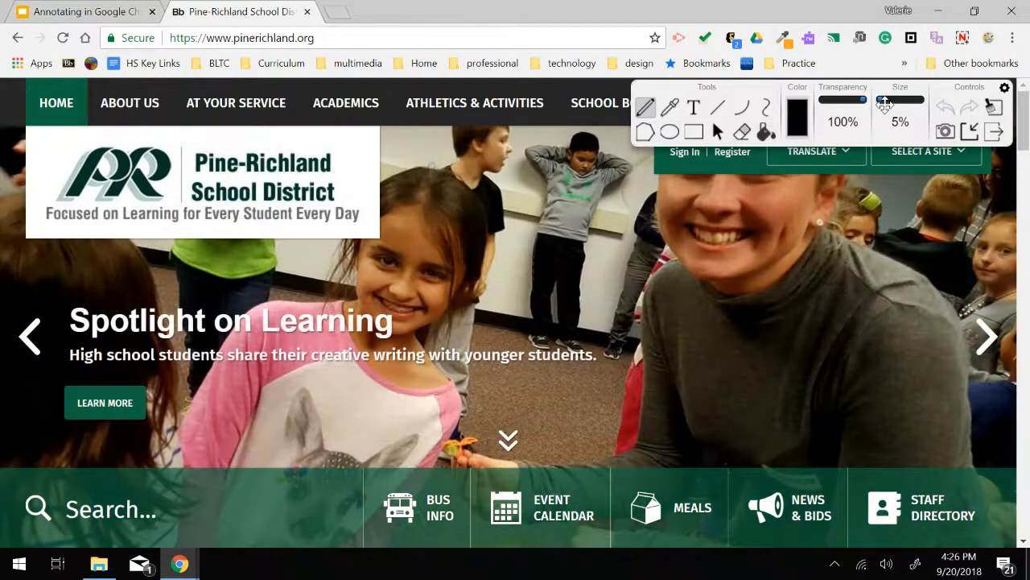
# - Set the pencil size to 25% and colour to bright green, then circle the "Focused on Learning for Every Student Every Day" tagline freehand
pyautogui.moveTo(883, 107); pyautogui.dragTo(887, 103)
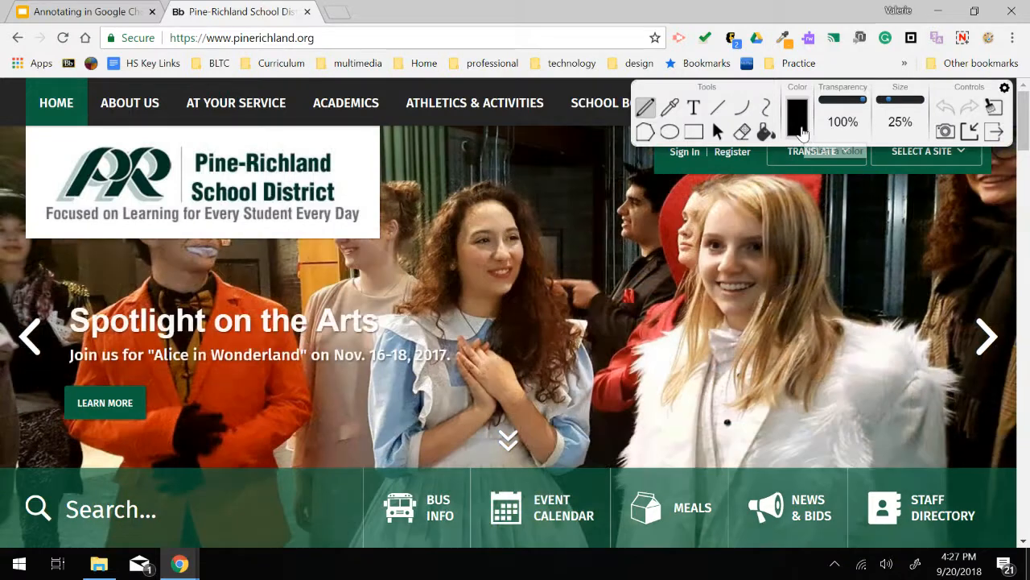
pyautogui.click(797, 118)
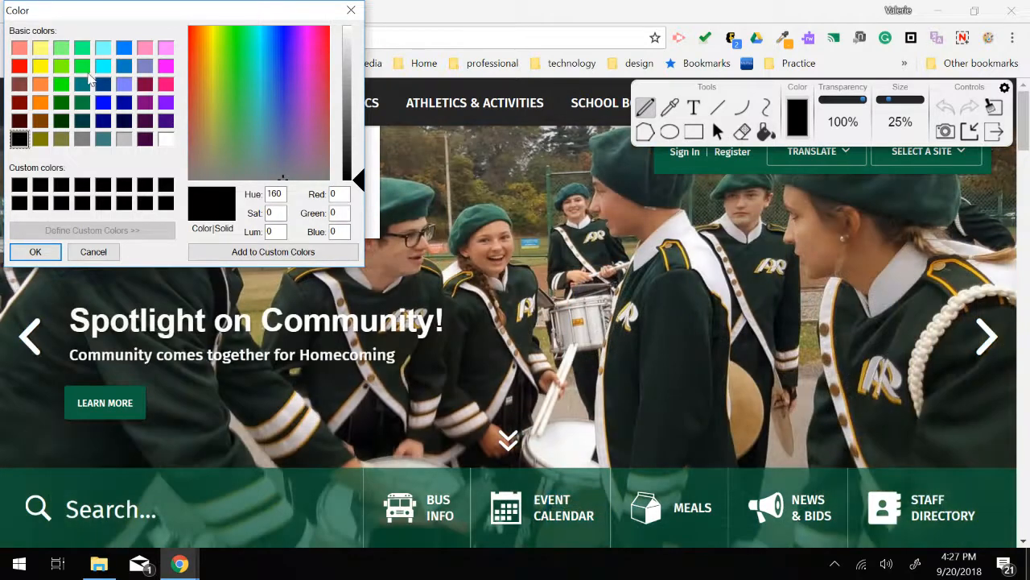
pyautogui.click(82, 66)
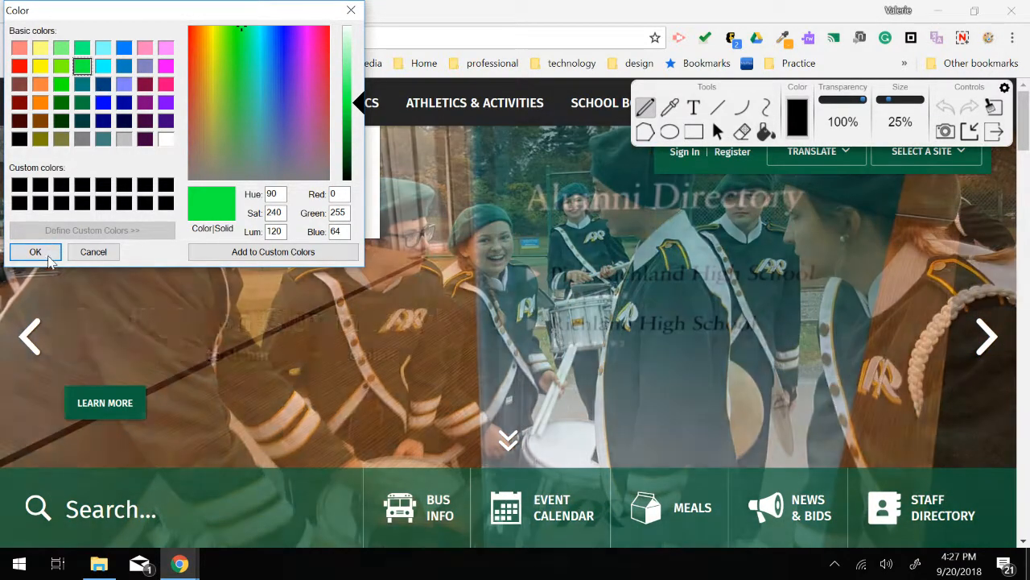
pyautogui.click(35, 251)
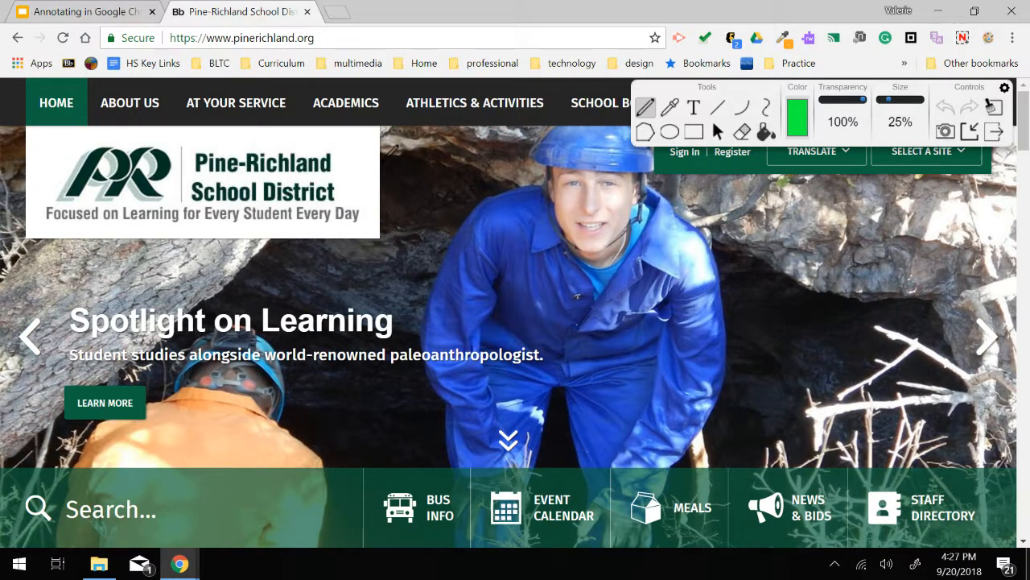
pyautogui.moveTo(36, 240)
pyautogui.mouseDown()
pyautogui.moveTo(159, 248)
pyautogui.moveTo(407, 216)
pyautogui.moveTo(25, 238)
pyautogui.moveTo(178, 262)
pyautogui.mouseUp()
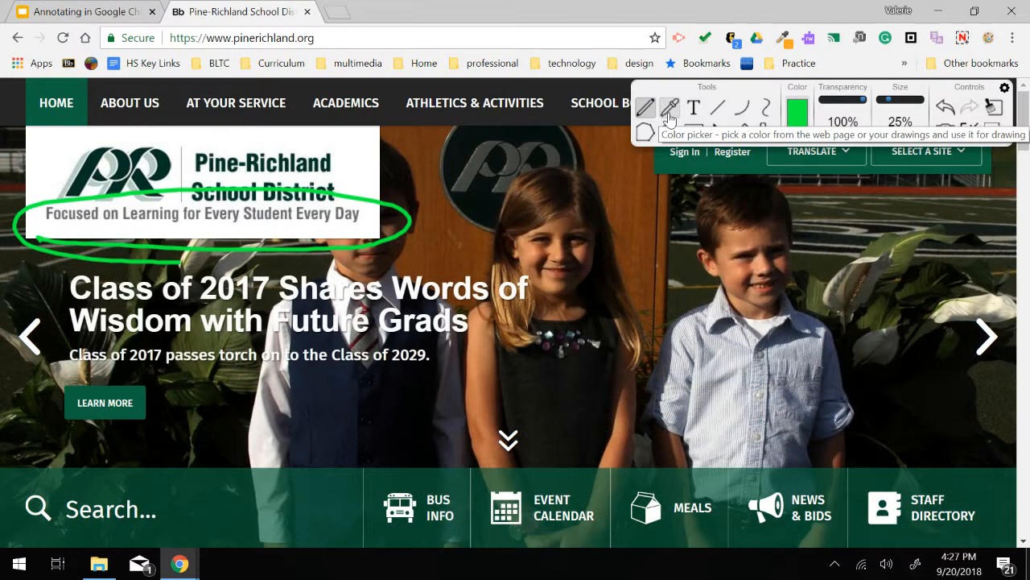
# - Sample colours from the web page with the color picker tool
pyautogui.click(669, 113)
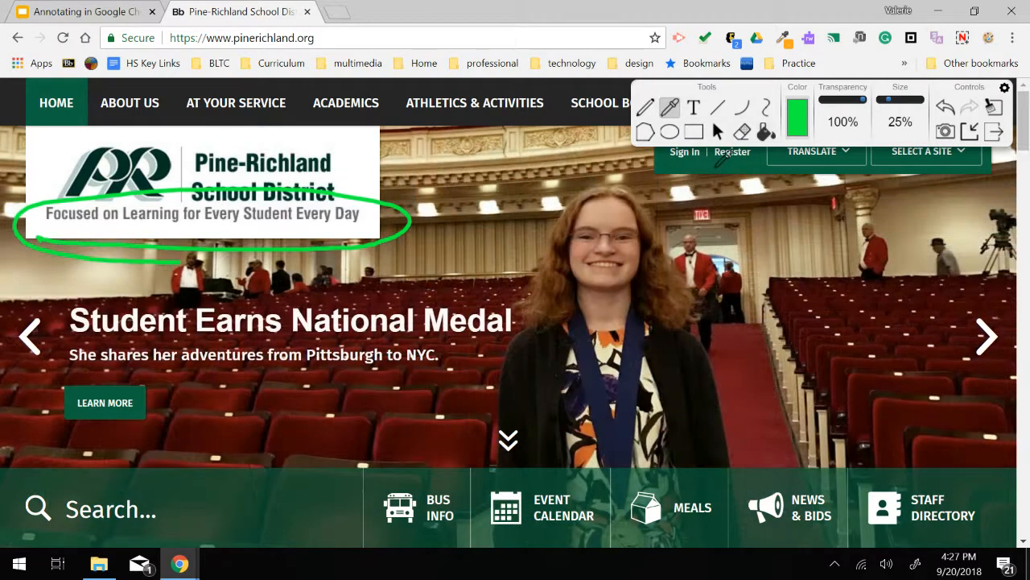
pyautogui.click(714, 165)
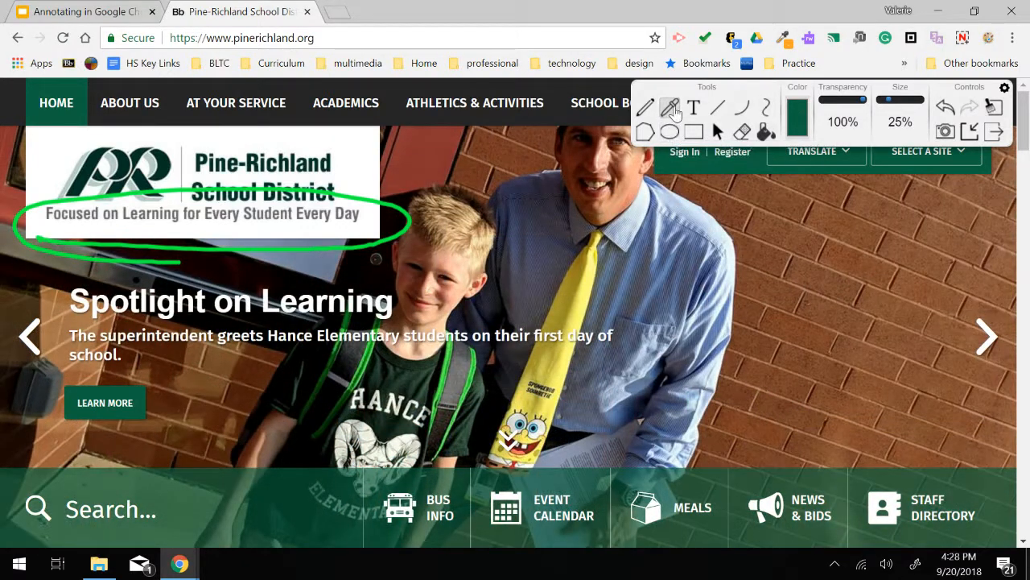
pyautogui.click(671, 109)
pyautogui.click(472, 147)
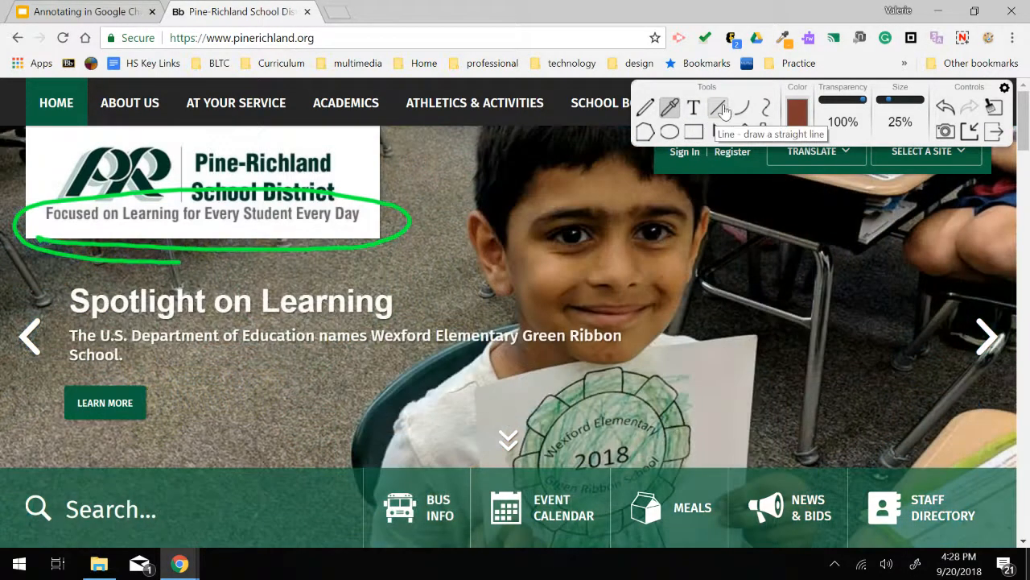
# - Set the colour to yellow and draw a straight line under the "Spotlight on Learning" heading
pyautogui.click(797, 134)
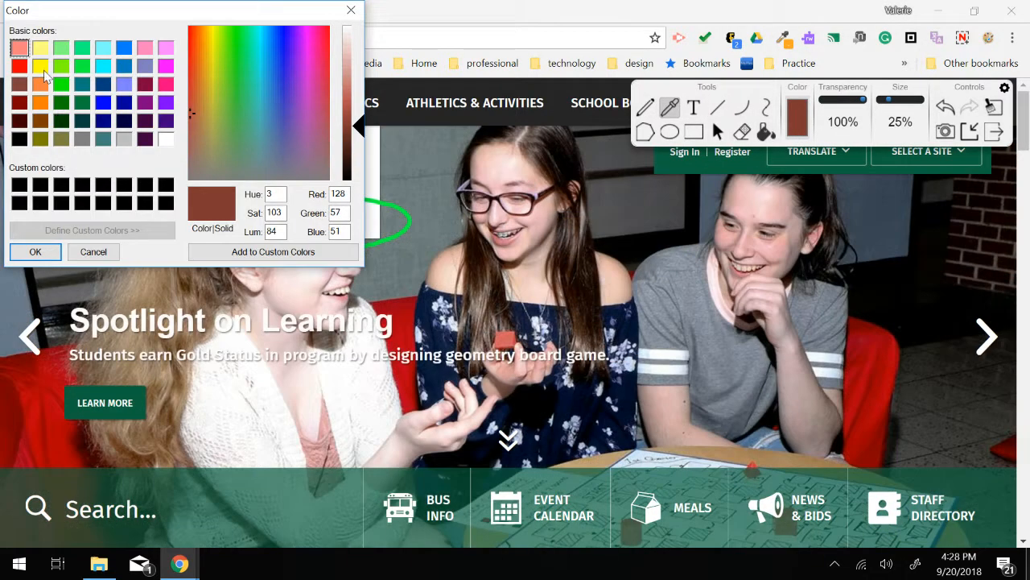
pyautogui.click(40, 67)
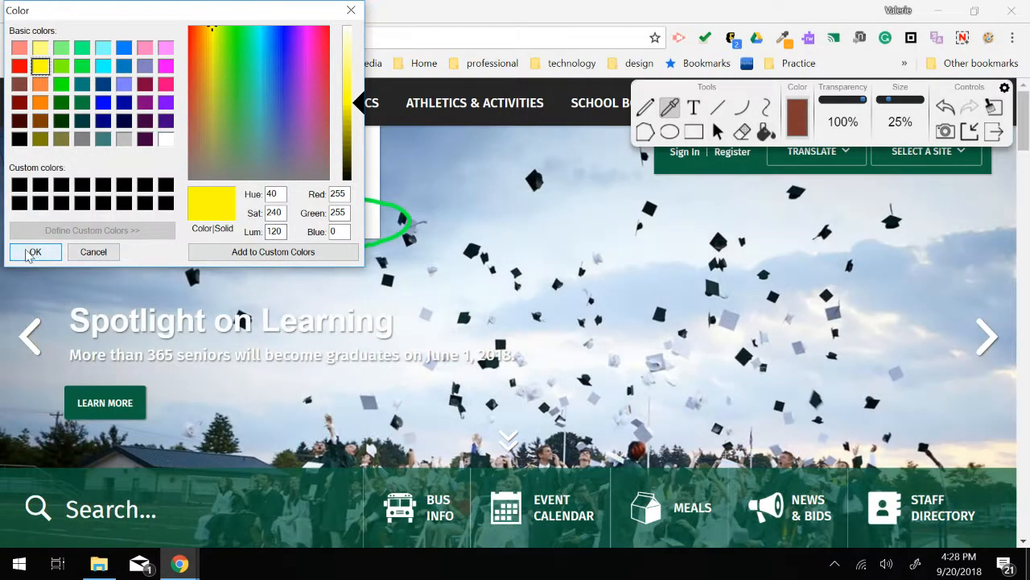
pyautogui.click(36, 251)
pyautogui.click(717, 107)
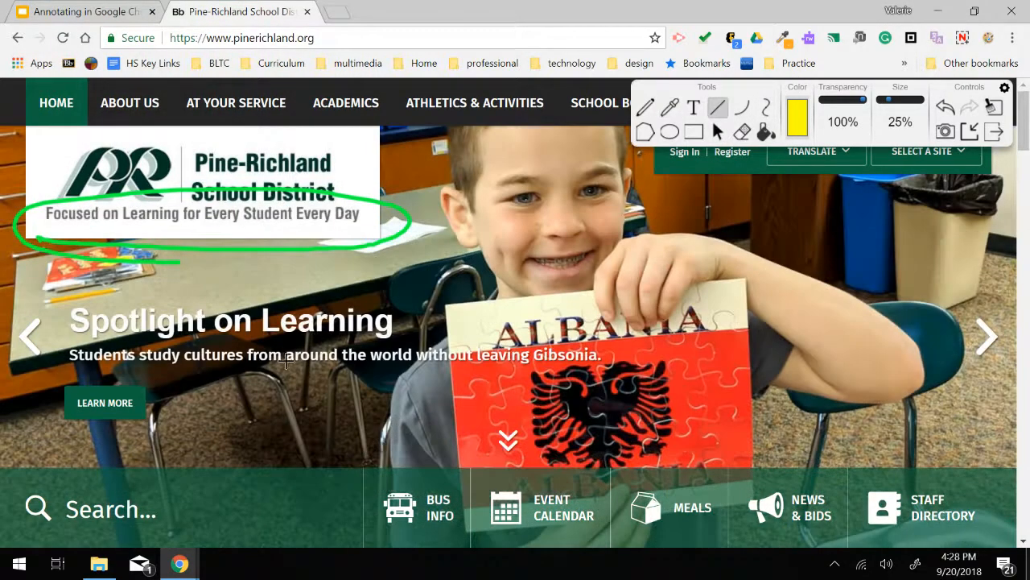
pyautogui.moveTo(71, 332); pyautogui.dragTo(393, 332)
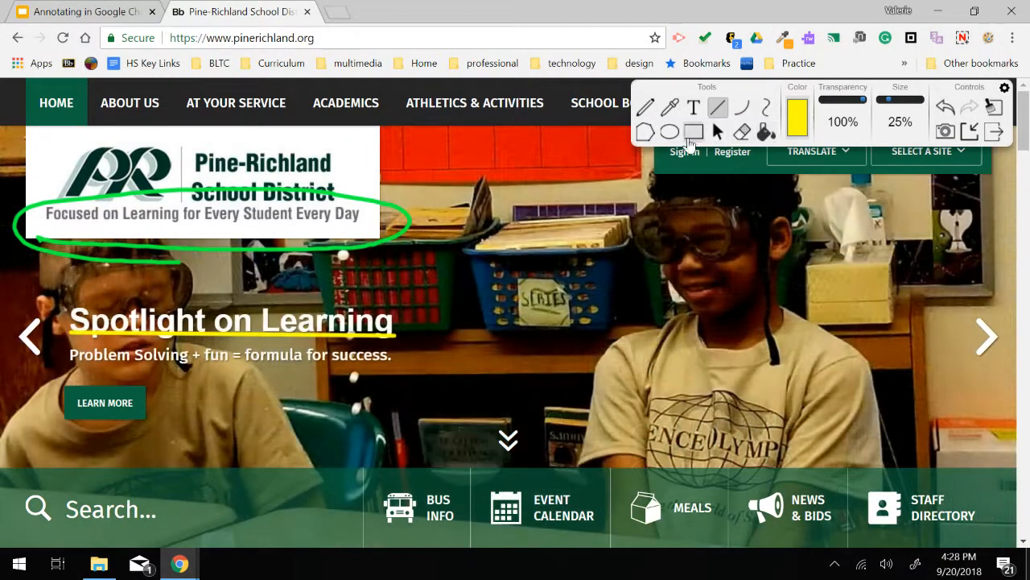
# - Draw a yellow ellipse around the slide's heading and caption
pyautogui.click(669, 132)
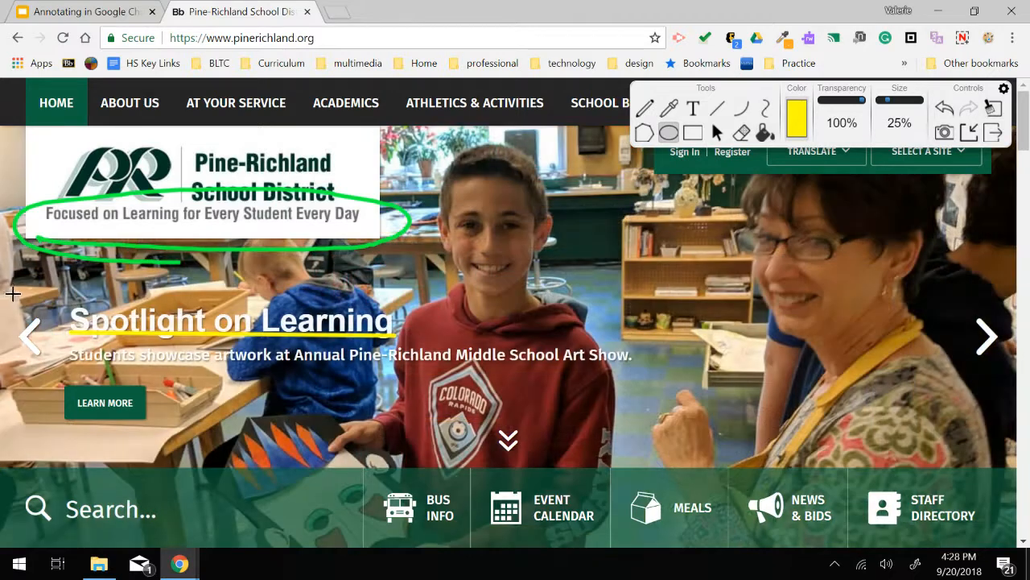
pyautogui.moveTo(13, 287); pyautogui.dragTo(719, 407)
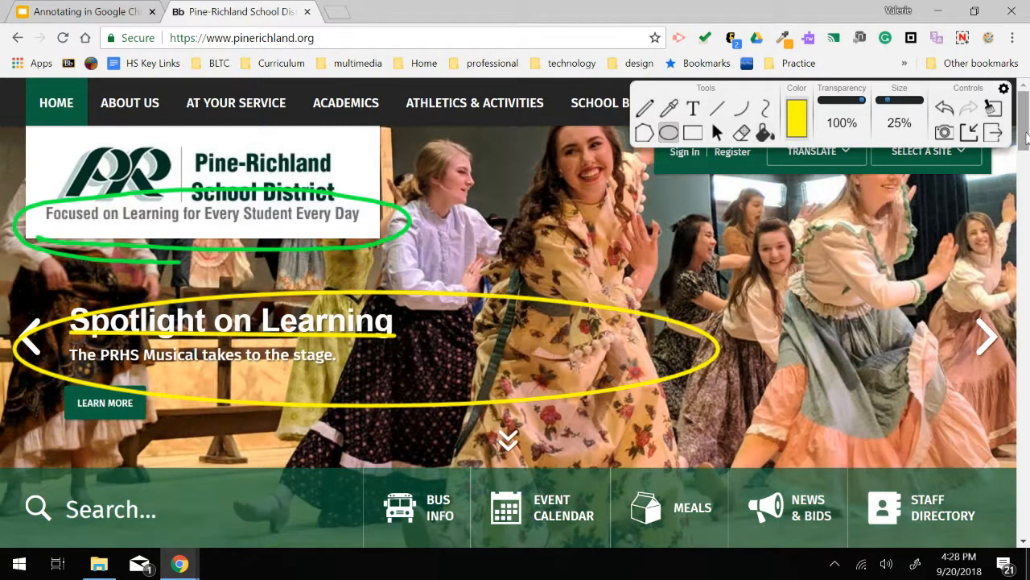
# - Draw a yellow ellipse around the Varsity Wrestling Community Meeting article text
pyautogui.moveTo(1025, 138); pyautogui.dragTo(1023, 228)
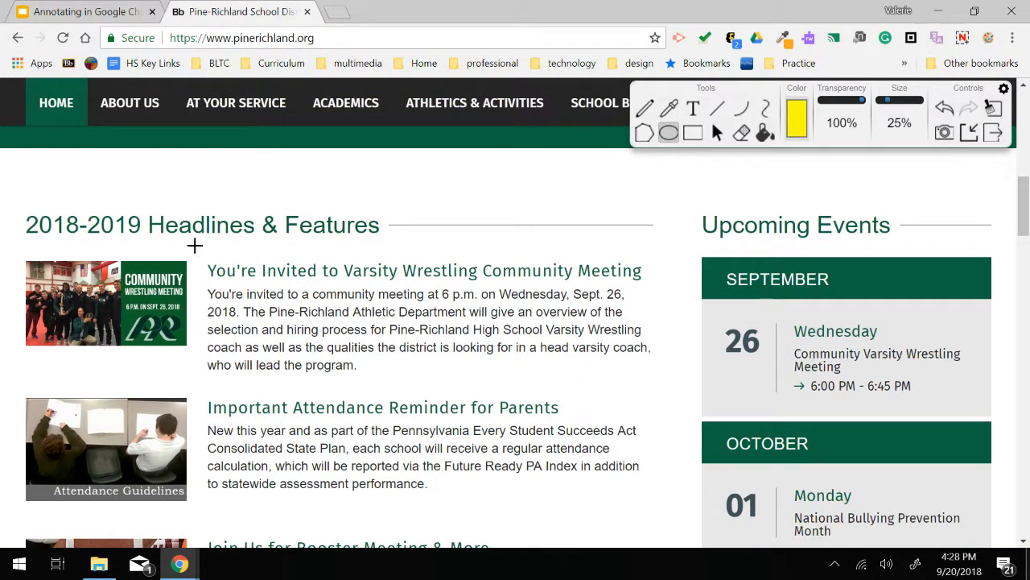
pyautogui.moveTo(268, 315); pyautogui.dragTo(669, 408)
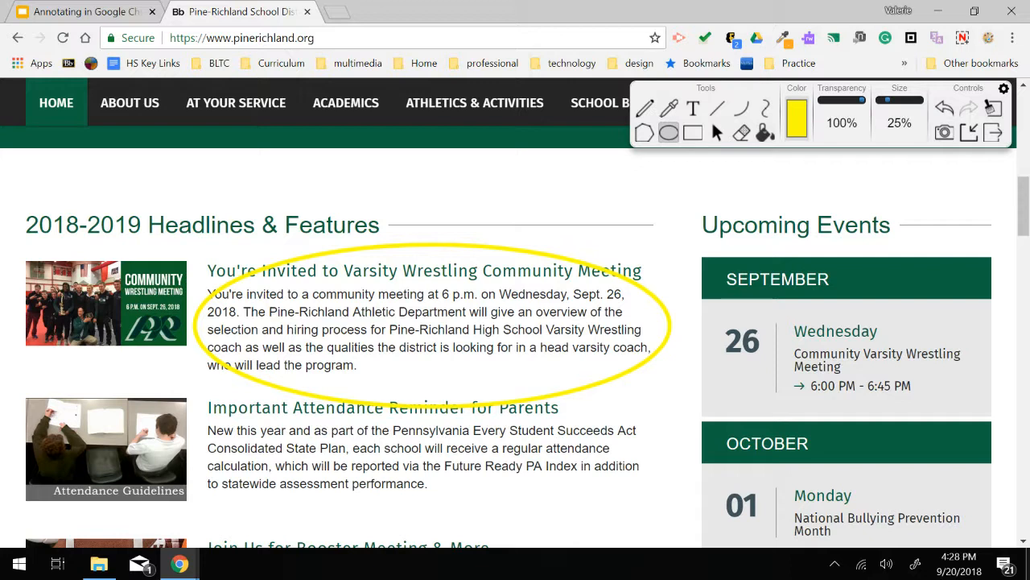
# - Set the pencil colour to dark green and draw an arrow pointing at the wrestling meeting headline
pyautogui.click(645, 108)
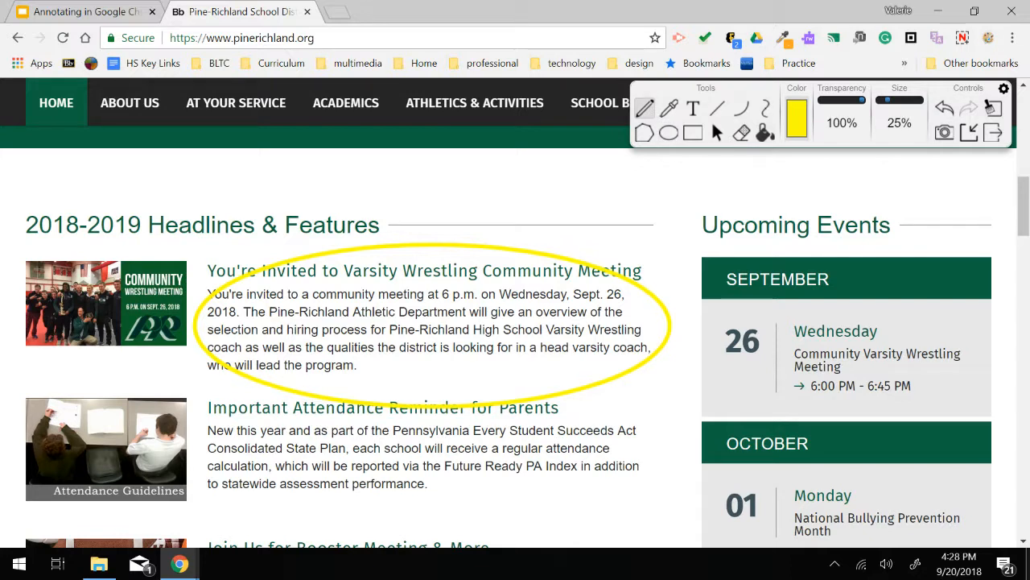
pyautogui.click(797, 118)
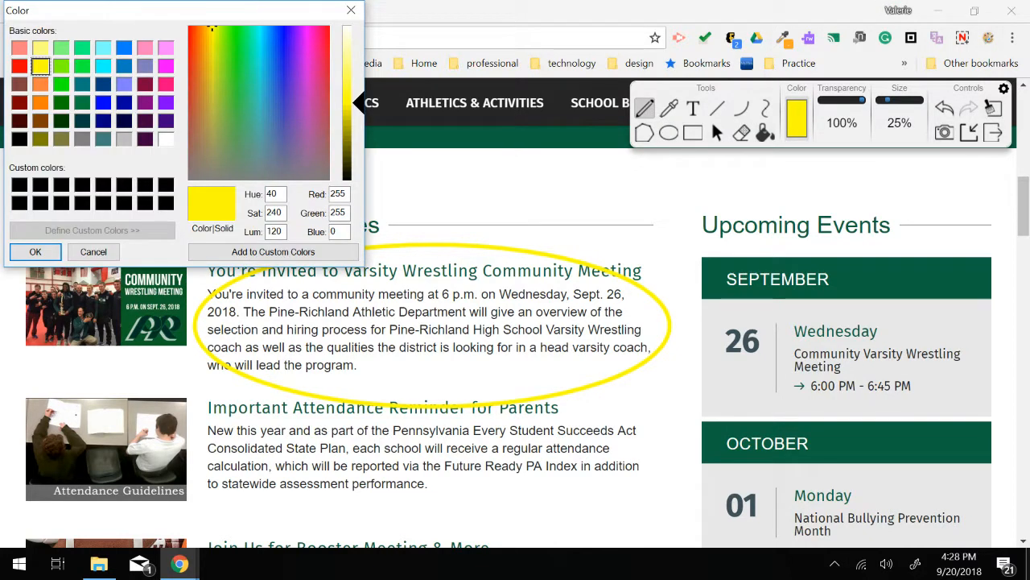
pyautogui.click(83, 103)
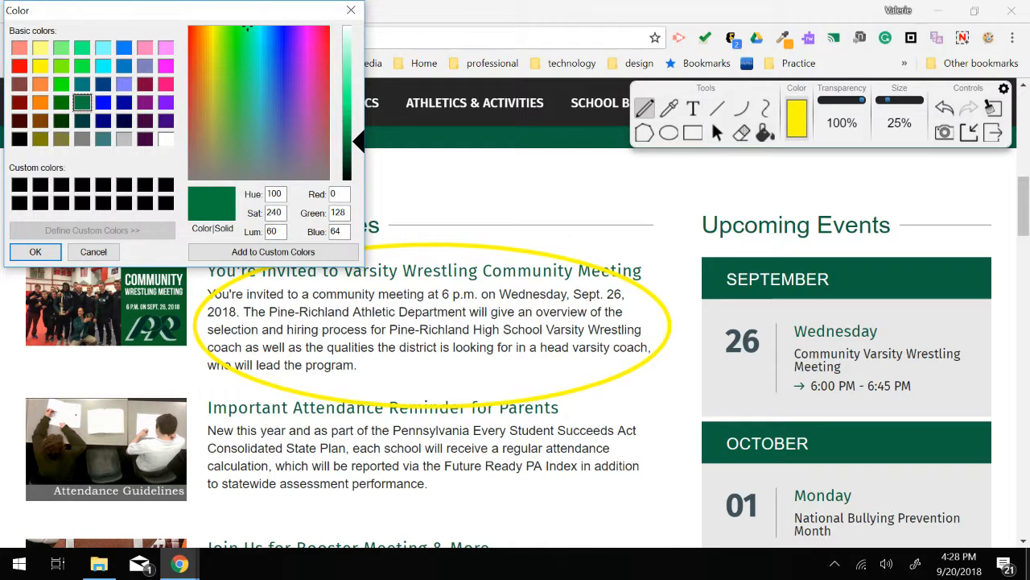
pyautogui.press('Return')
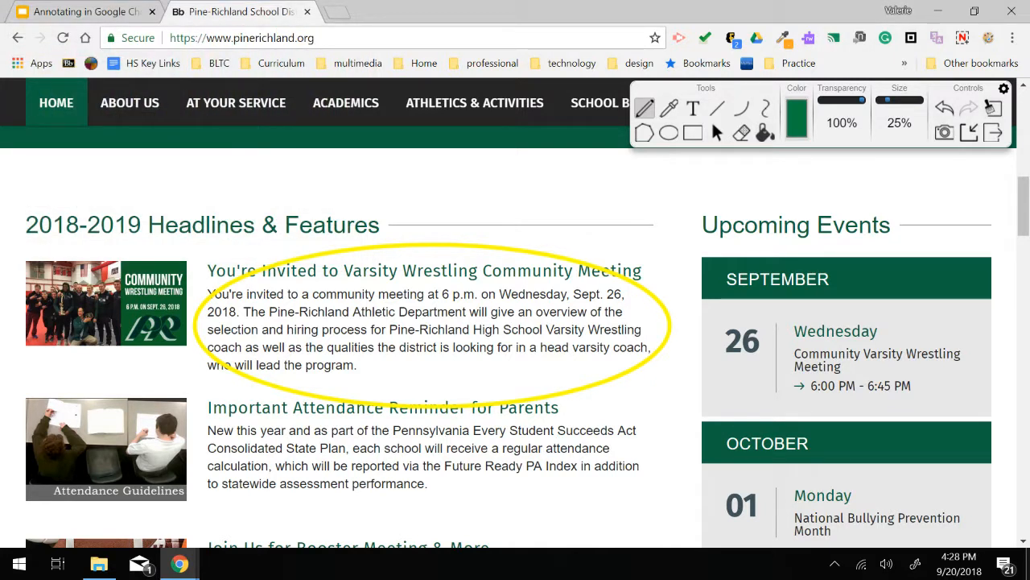
pyautogui.moveTo(605, 189)
pyautogui.mouseDown()
pyautogui.moveTo(514, 255)
pyautogui.moveTo(547, 251)
pyautogui.mouseUp()
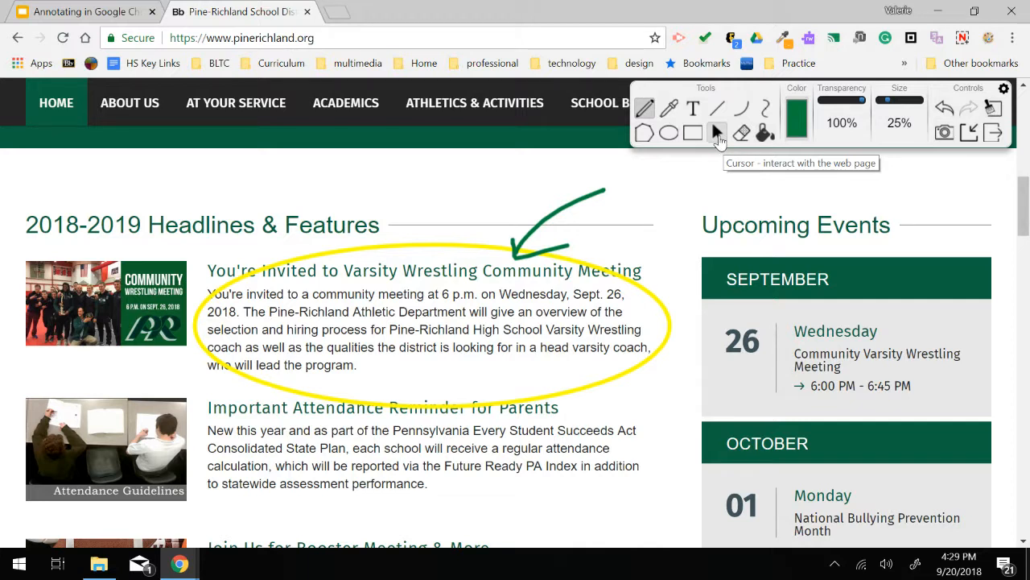
# - Switch to the cursor tool and scroll the page down and up
pyautogui.click(719, 135)
pyautogui.scroll(-2, 697, 214)
pyautogui.scroll(2, 697, 213)
pyautogui.scroll(-4, 697, 216)
pyautogui.scroll(6, 697, 216)
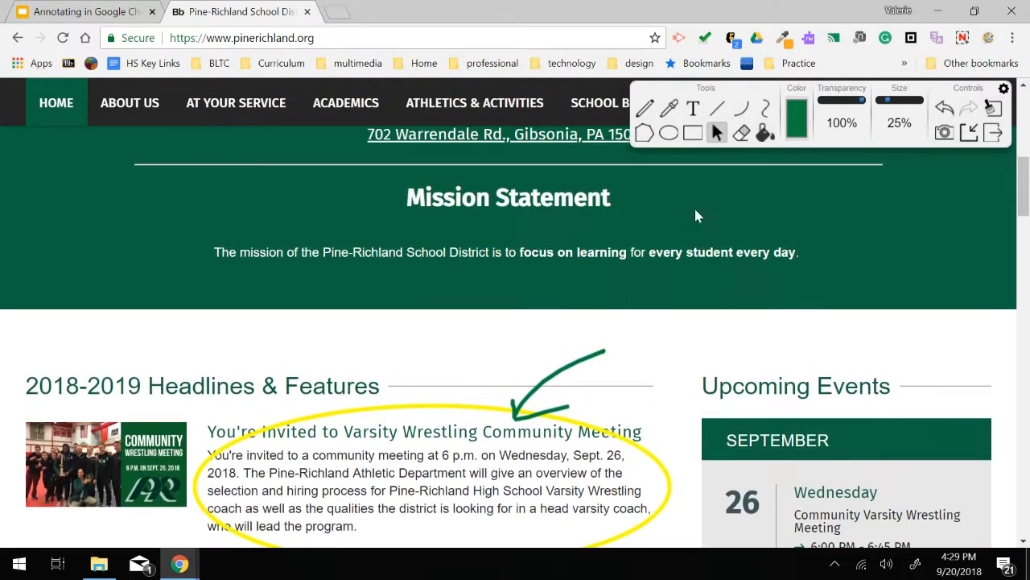
# - Erase the green arrow with the eraser, then step backward twice to undo the erasing
pyautogui.click(741, 133)
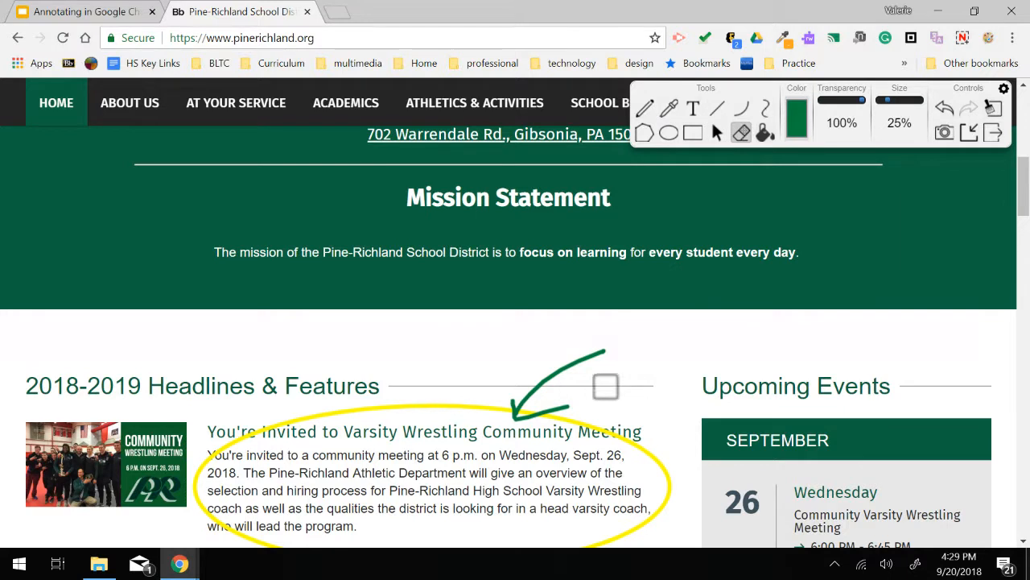
pyautogui.moveTo(596, 350)
pyautogui.mouseDown()
pyautogui.moveTo(547, 366)
pyautogui.moveTo(519, 402)
pyautogui.moveTo(550, 370)
pyautogui.moveTo(569, 395)
pyautogui.moveTo(540, 416)
pyautogui.mouseUp()
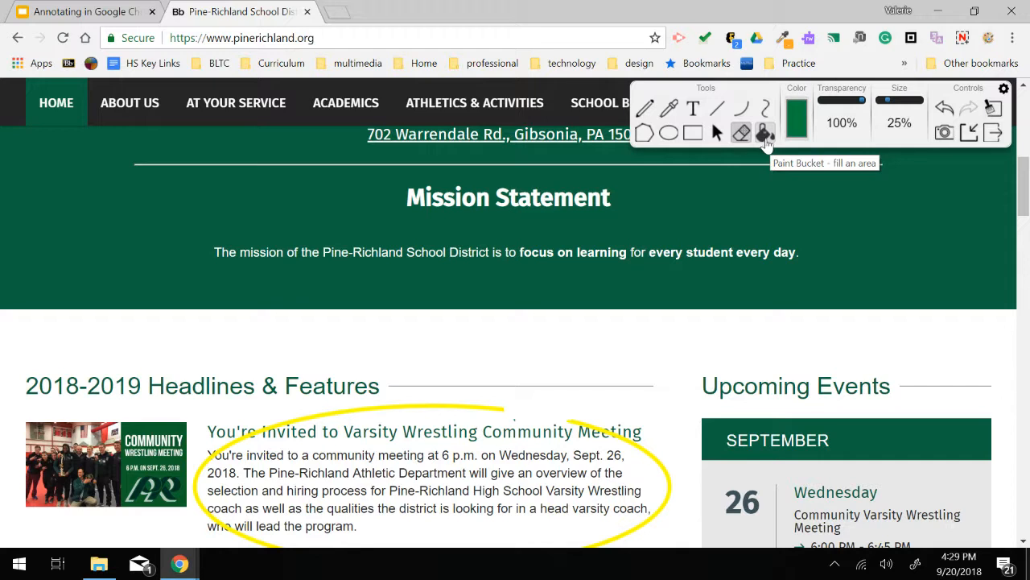
pyautogui.click(945, 110)
pyautogui.click(944, 110)
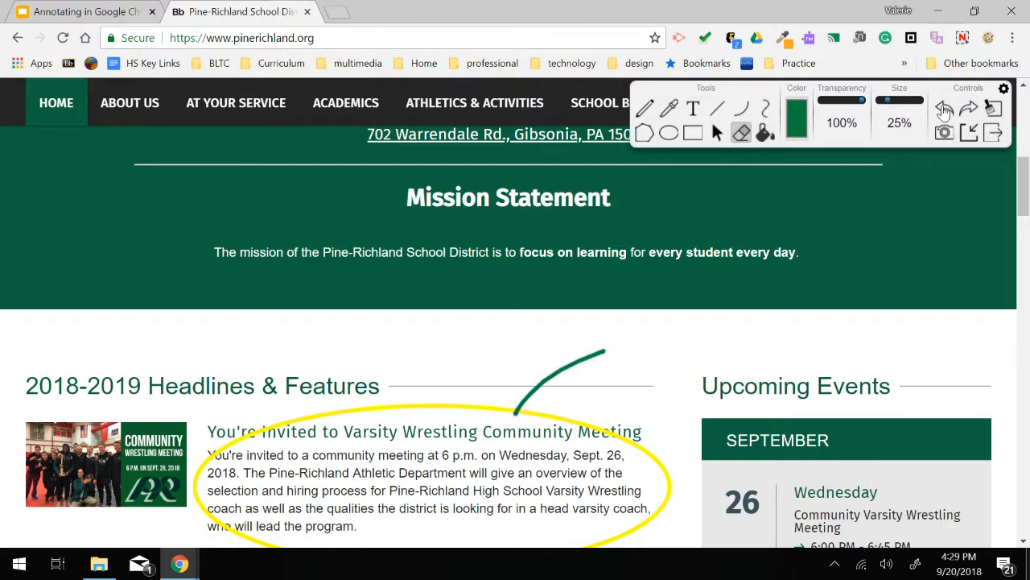
# - Undo twice to clear the annotations, then redo three times to restore the yellow ellipse and green arrow
pyautogui.click(944, 110)
pyautogui.click(944, 110)
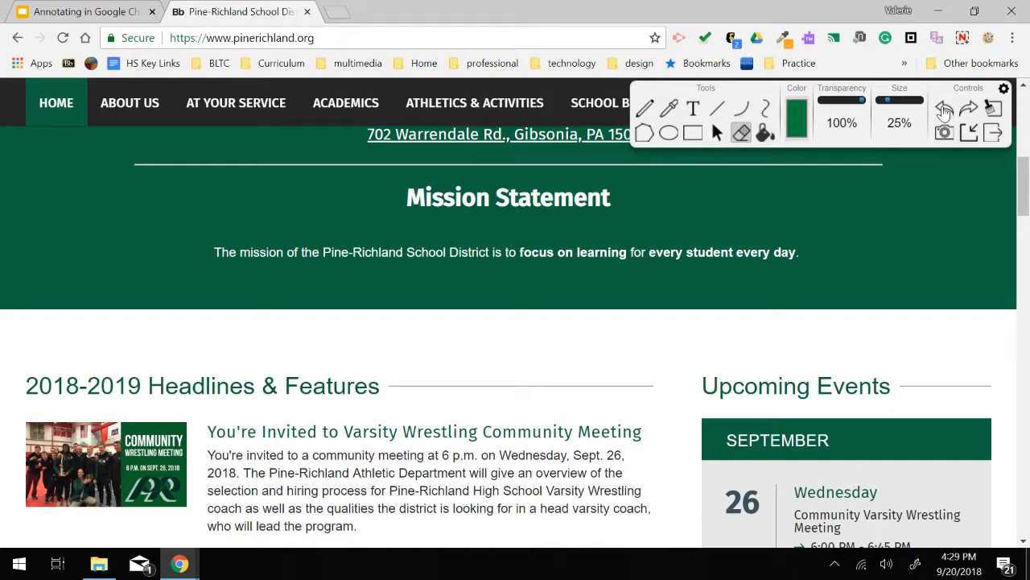
pyautogui.click(968, 110)
pyautogui.click(969, 111)
pyautogui.click(969, 110)
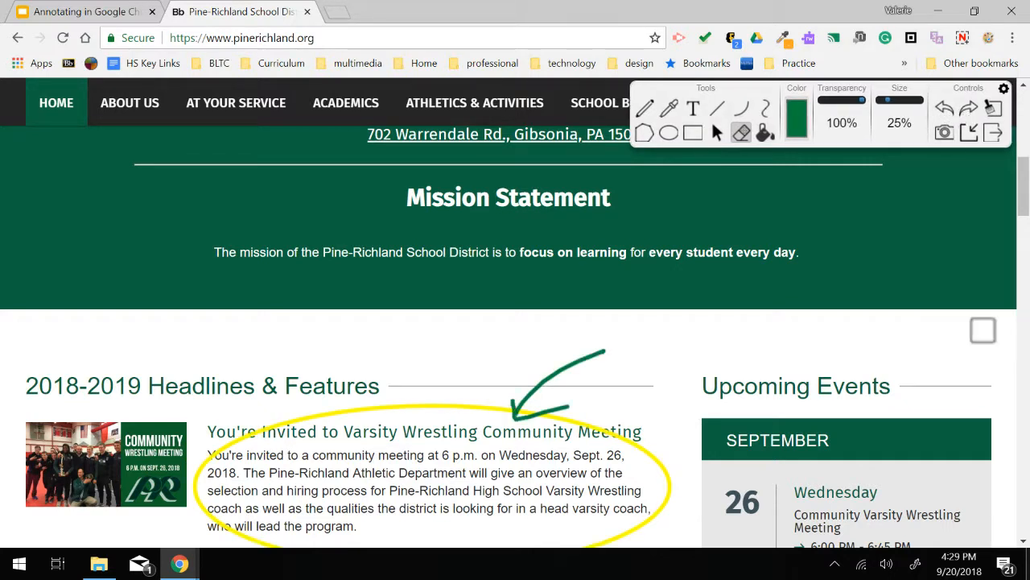
# - Close the Web Paint control panel, reopen it from the extension icon, and erase all annotations
pyautogui.click(970, 133)
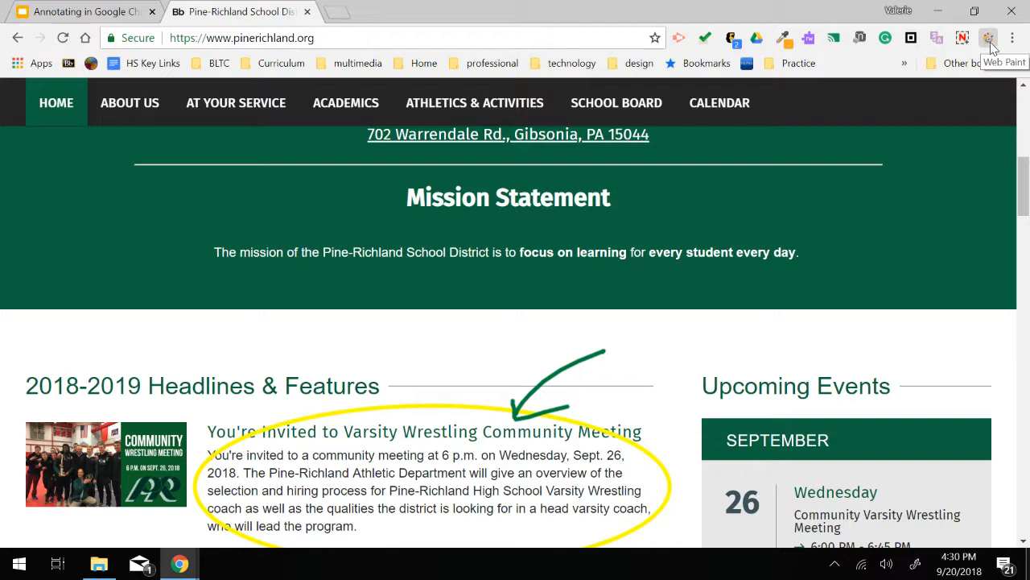
pyautogui.click(990, 40)
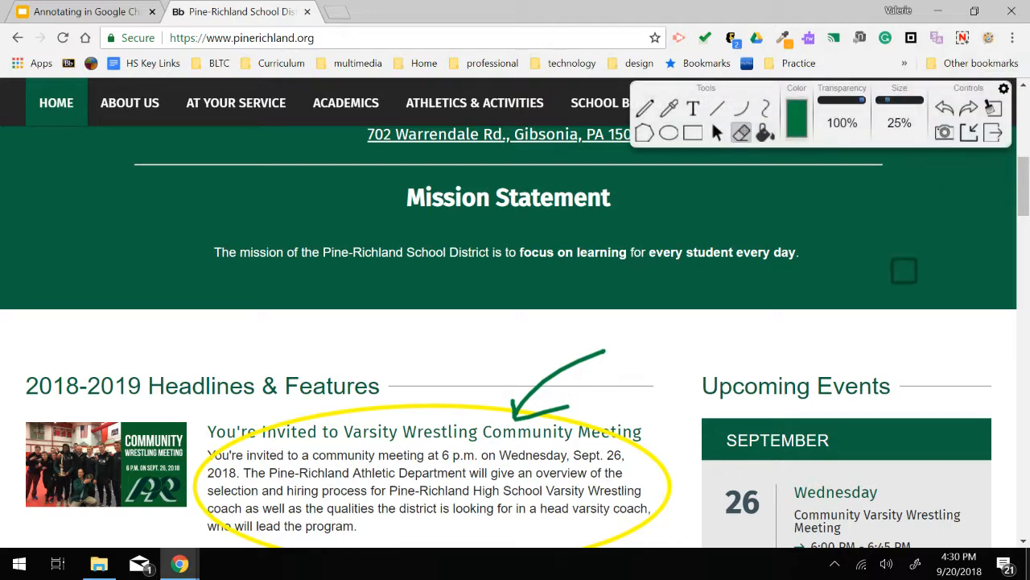
pyautogui.click(993, 111)
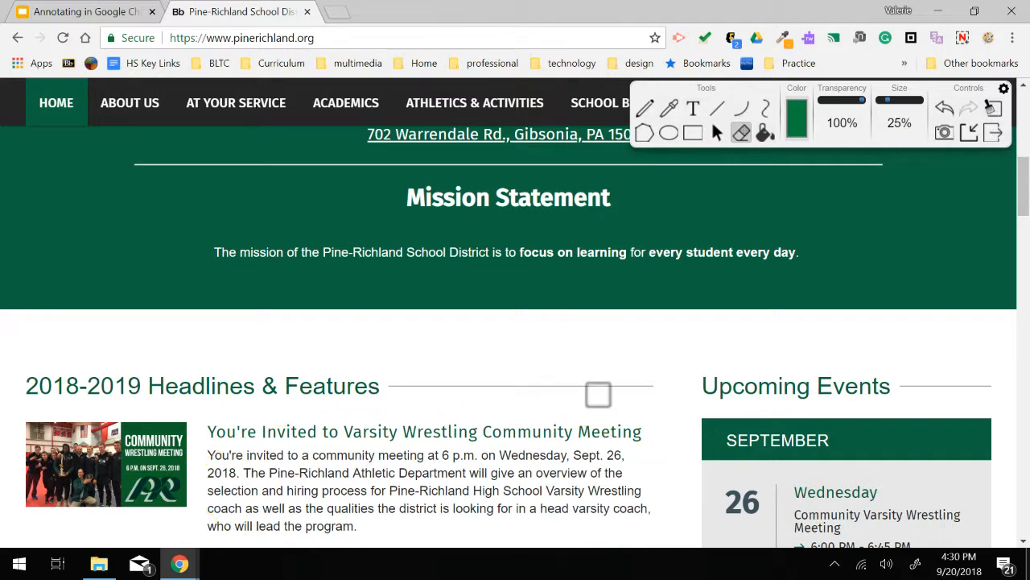
pyautogui.scroll(-3, 491, 350)
pyautogui.scroll(5, 491, 349)
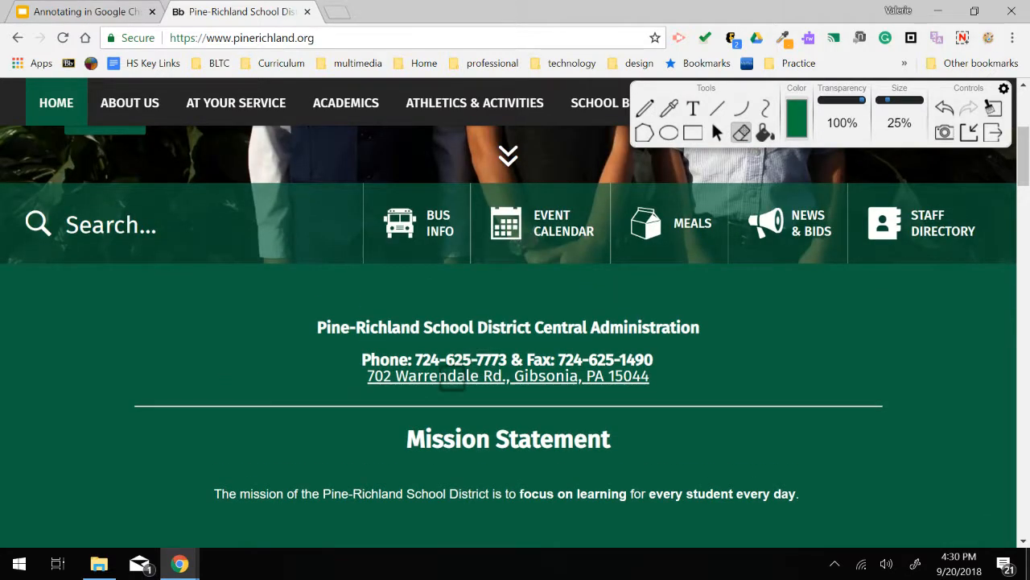
pyautogui.scroll(-4, 454, 377)
pyautogui.scroll(-4, 453, 375)
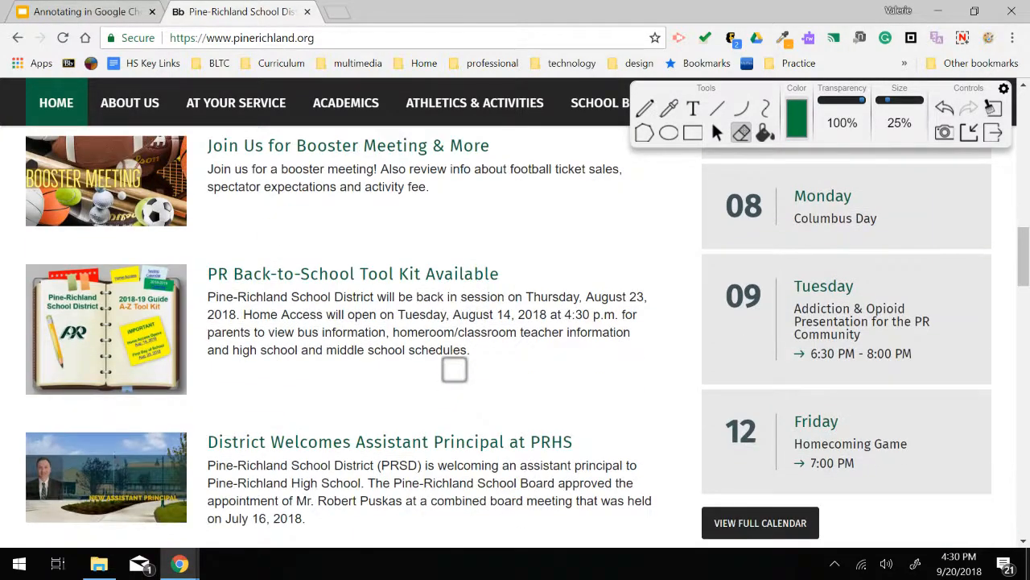
pyautogui.scroll(-3, 453, 370)
pyautogui.scroll(4, 607, 322)
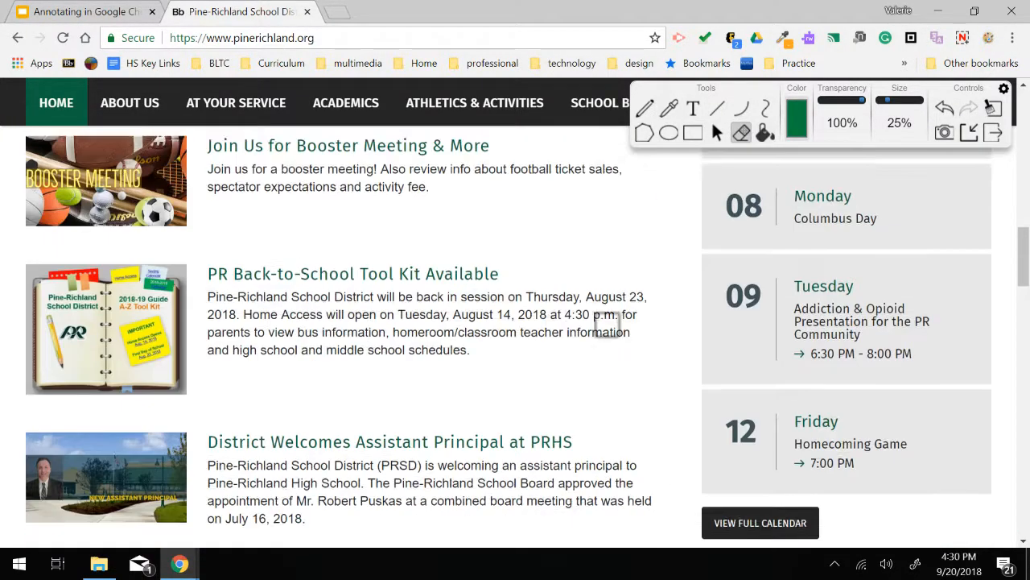